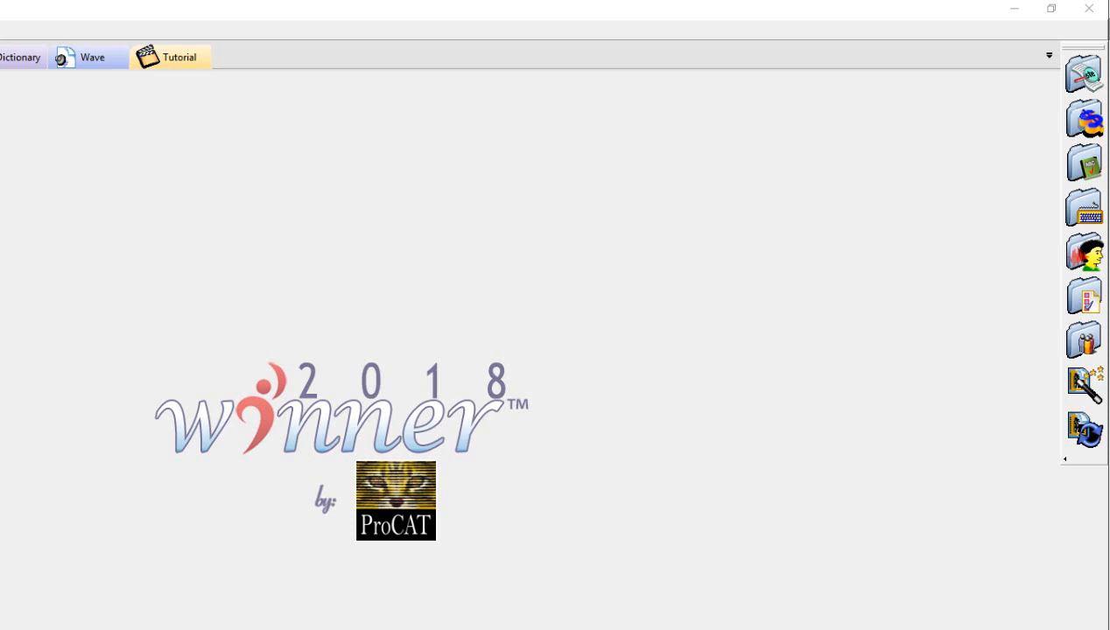
# Set the room recording input to Microphone (DRAGON USB Headse), and enable starting the recorder from speech recognition and the translucent window when not selected.
pyautogui.click(1086, 302)
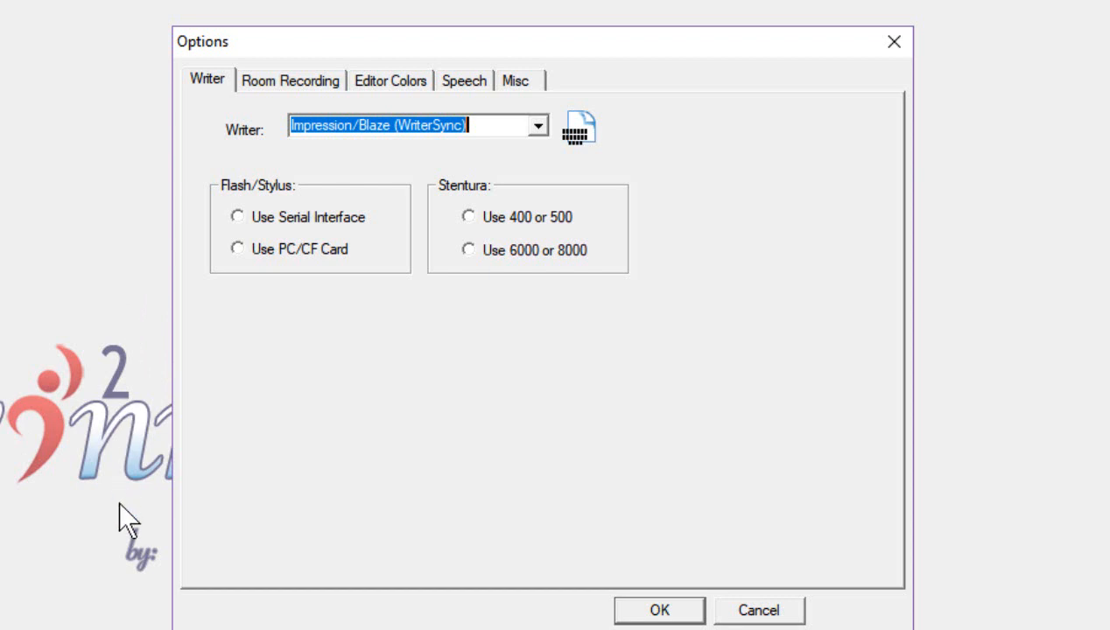
pyautogui.click(270, 79)
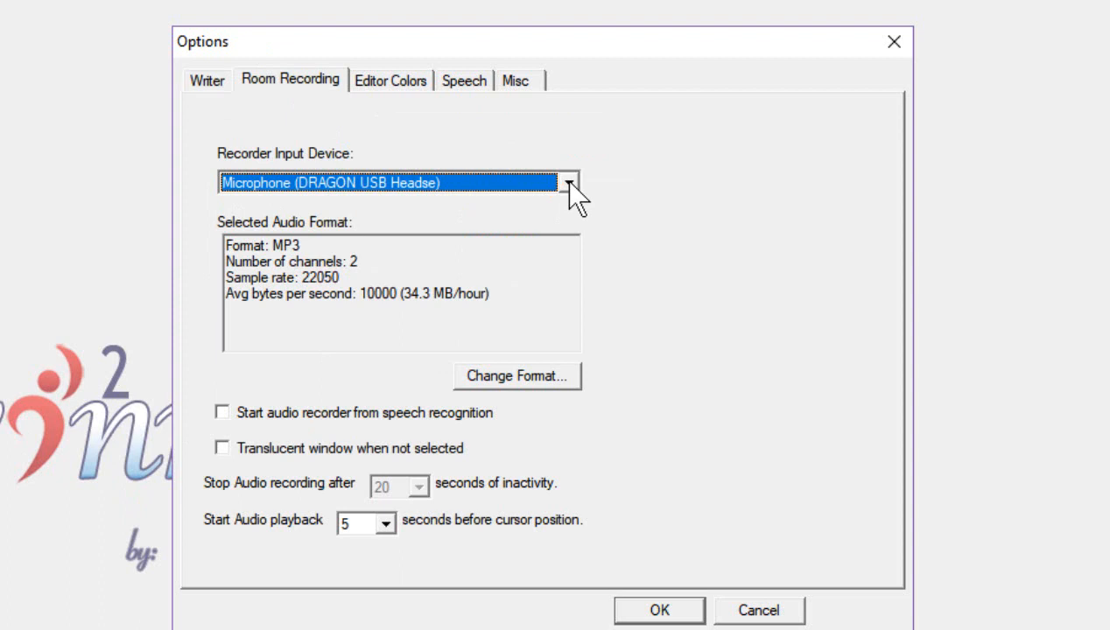
pyautogui.click(570, 183)
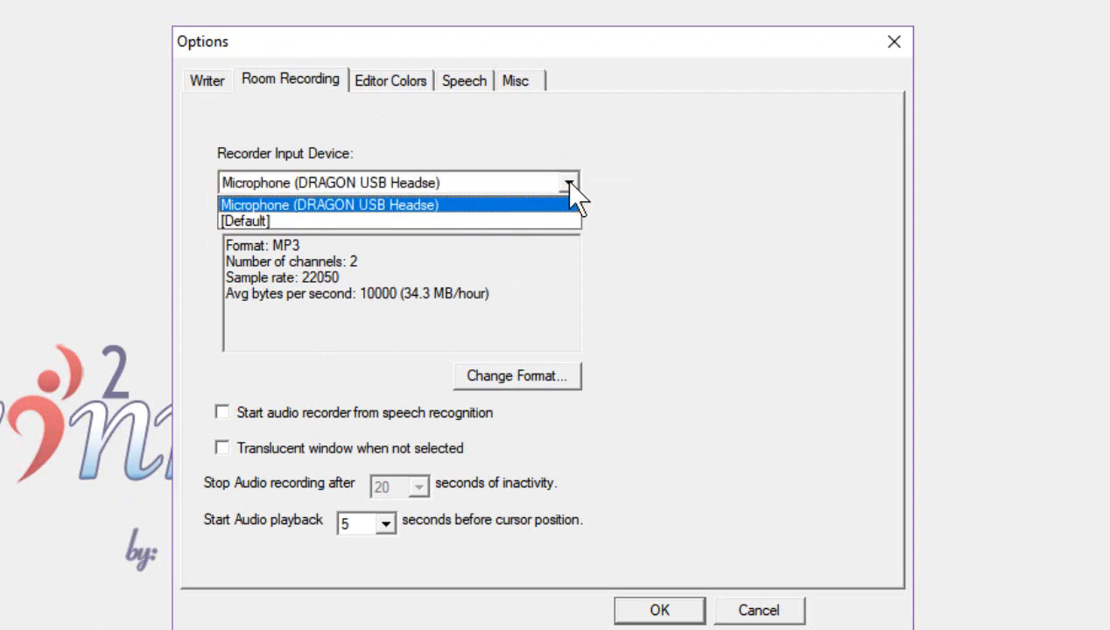
pyautogui.click(449, 182)
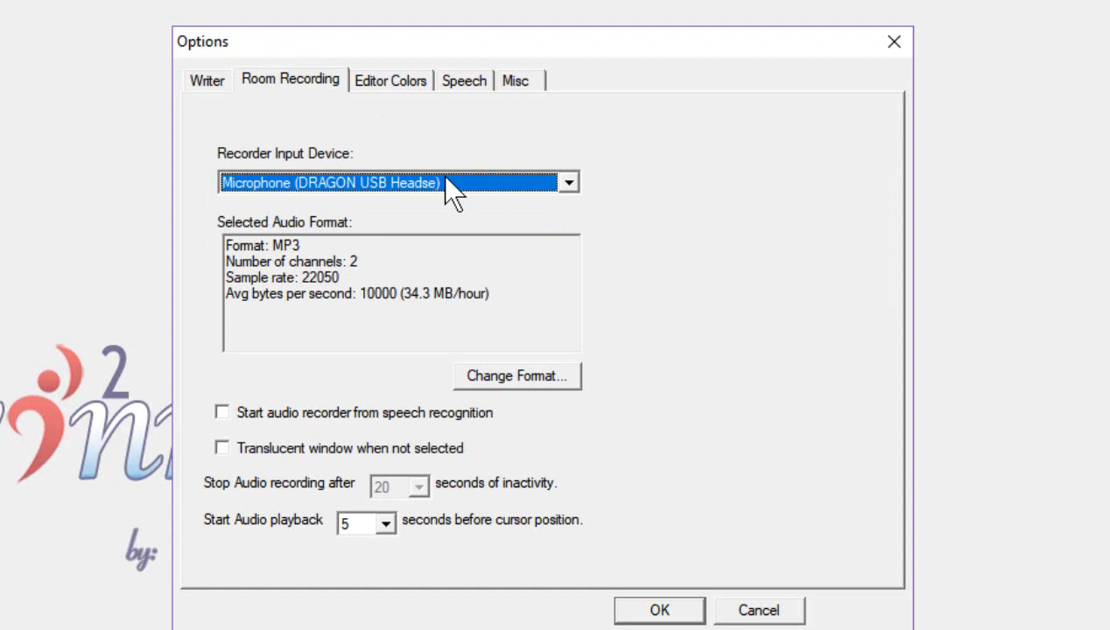
pyautogui.click(317, 412)
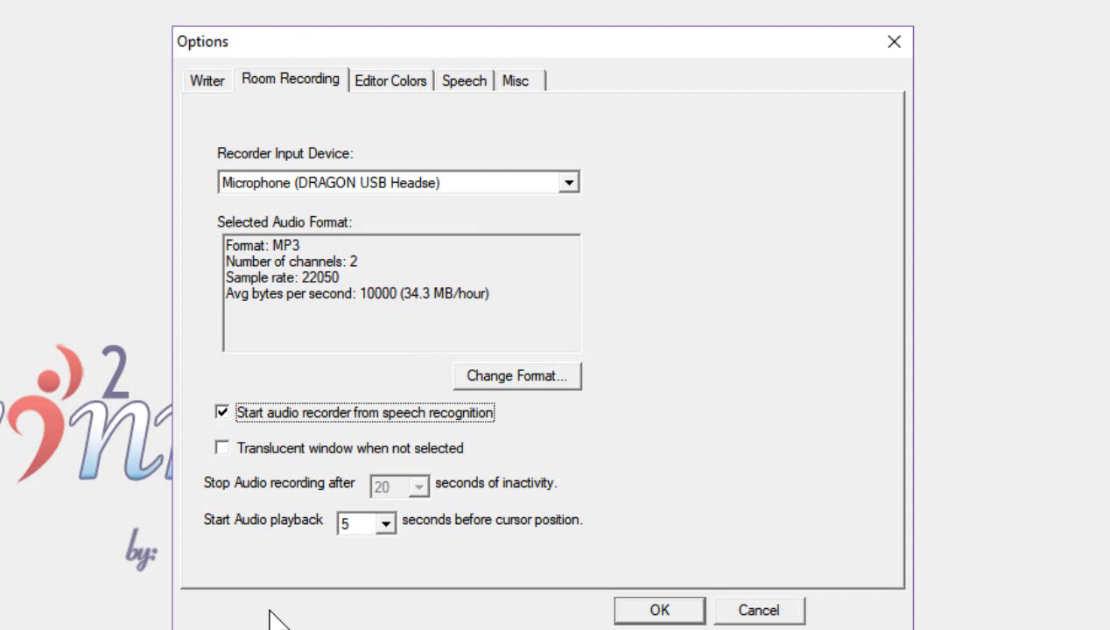
pyautogui.click(222, 448)
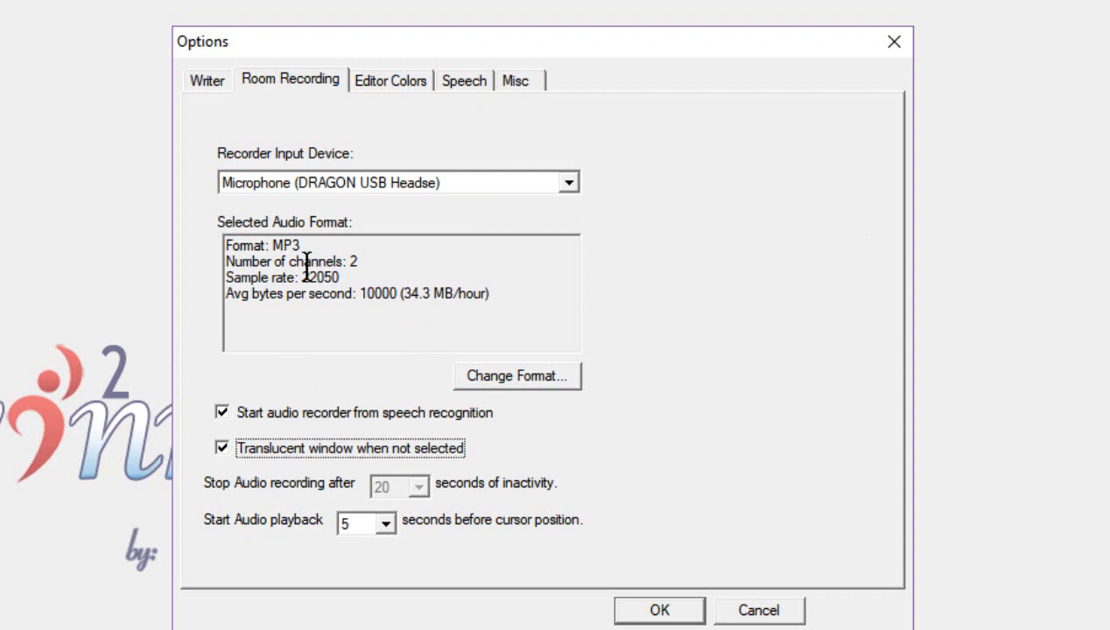
# In the speech options, lock the Speech User ID to the Winner User ID and enable translucent window effects.
pyautogui.click(378, 85)
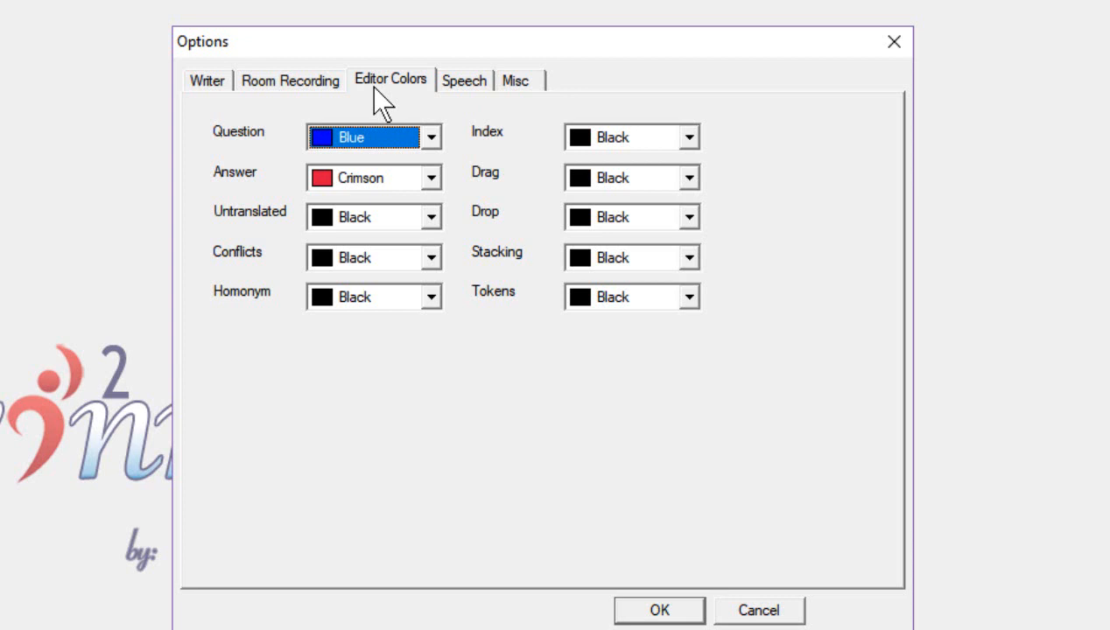
pyautogui.click(459, 85)
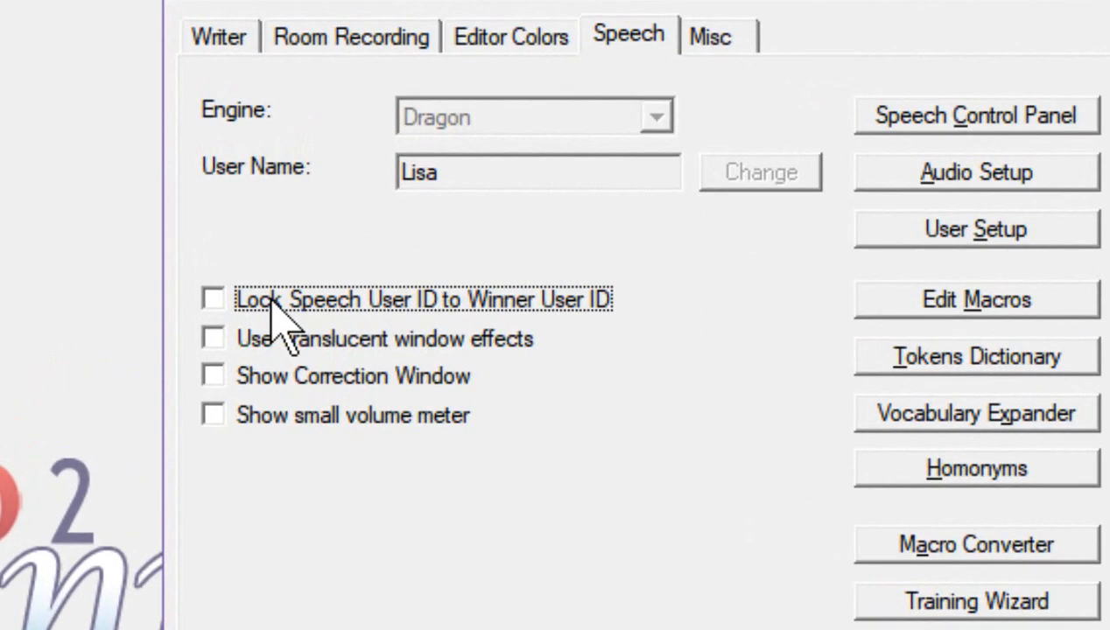
pyautogui.click(270, 300)
pyautogui.click(214, 338)
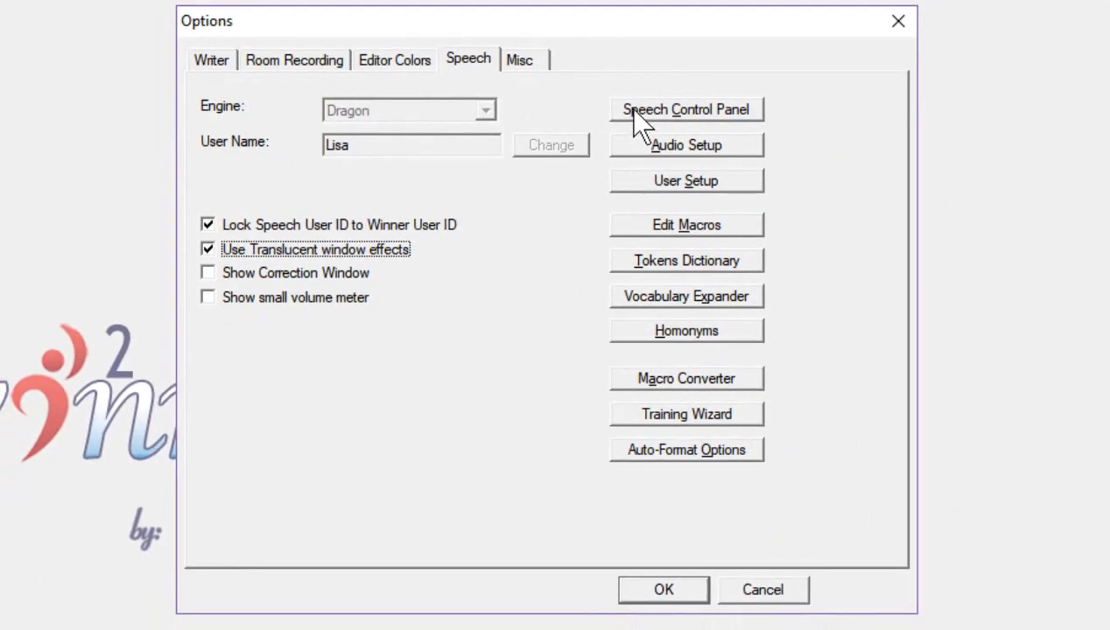
# Disable every command option in the speech control panel, from HTML support through launching from the desktop, and apply the changes.
pyautogui.click(627, 107)
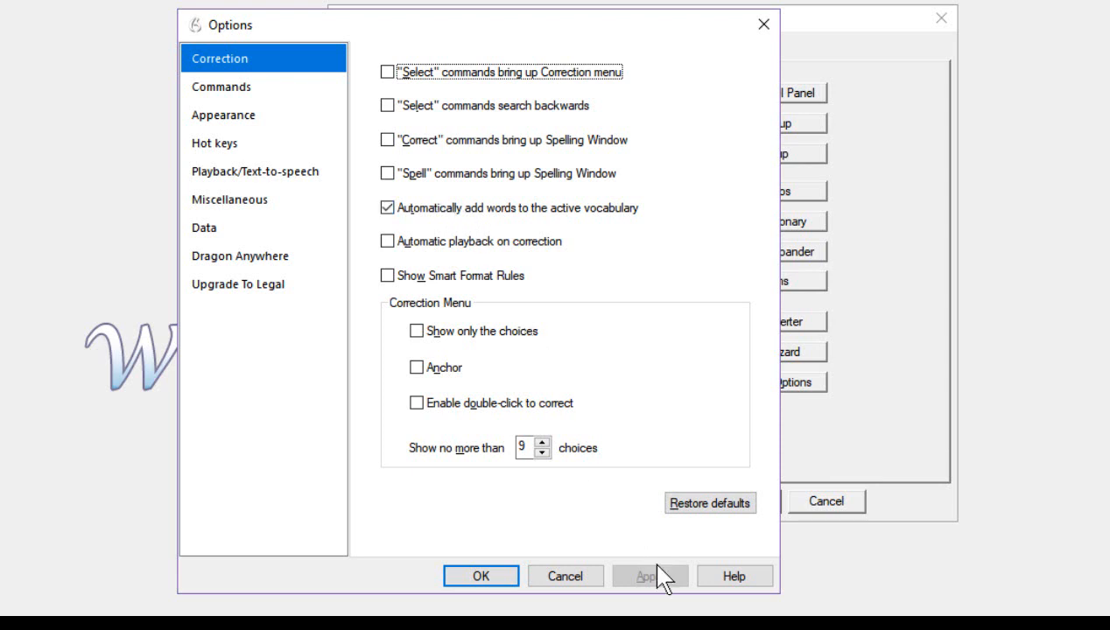
pyautogui.click(246, 92)
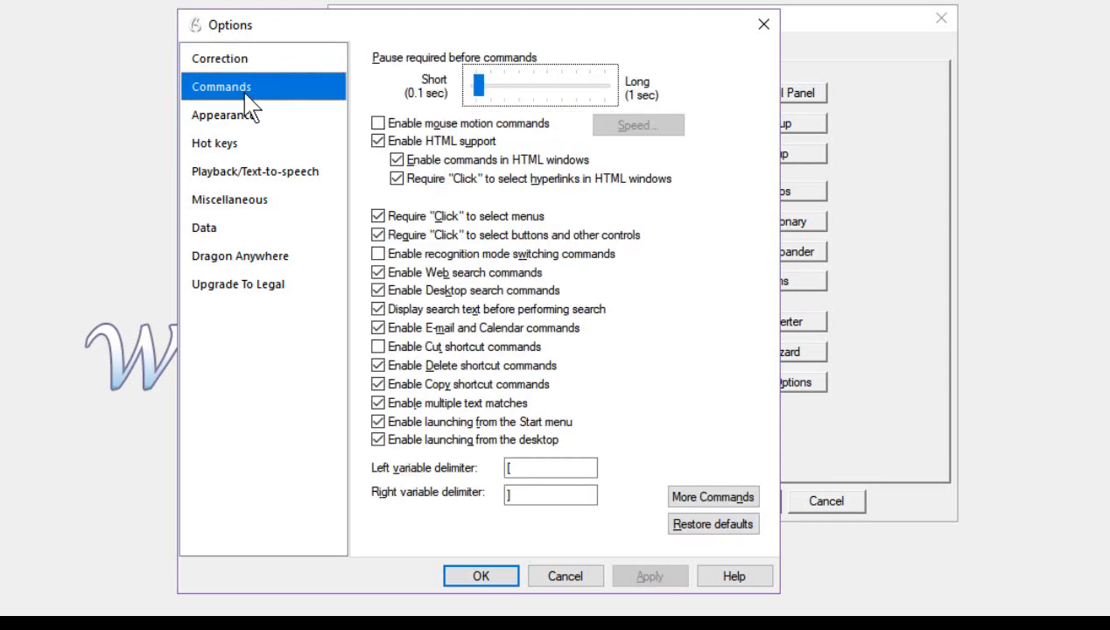
pyautogui.click(378, 234)
pyautogui.click(385, 144)
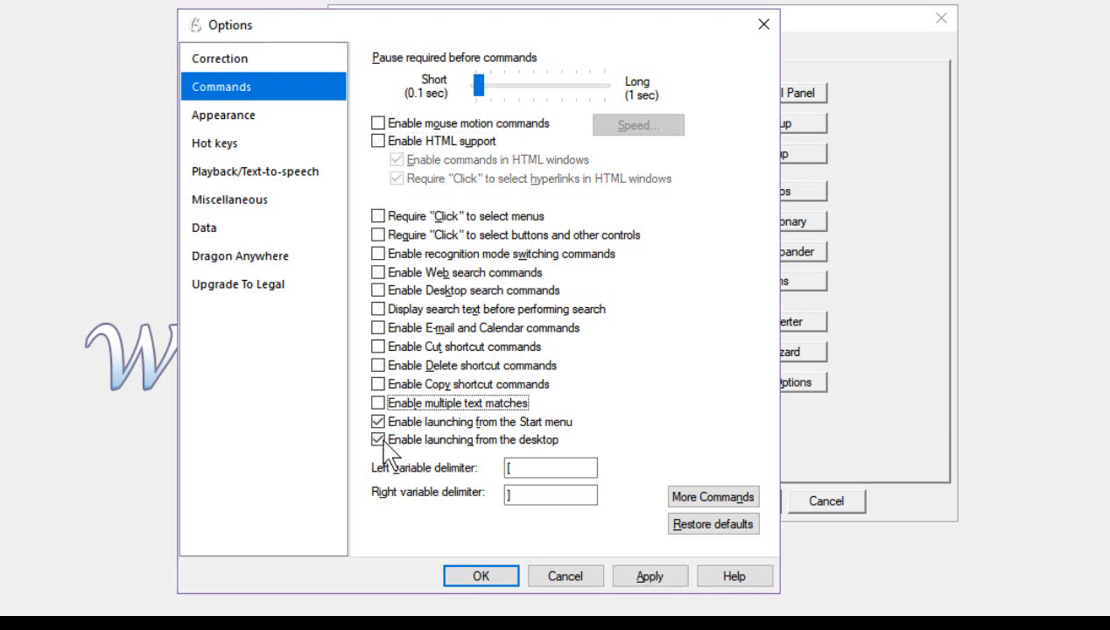
pyautogui.click(380, 425)
pyautogui.click(382, 441)
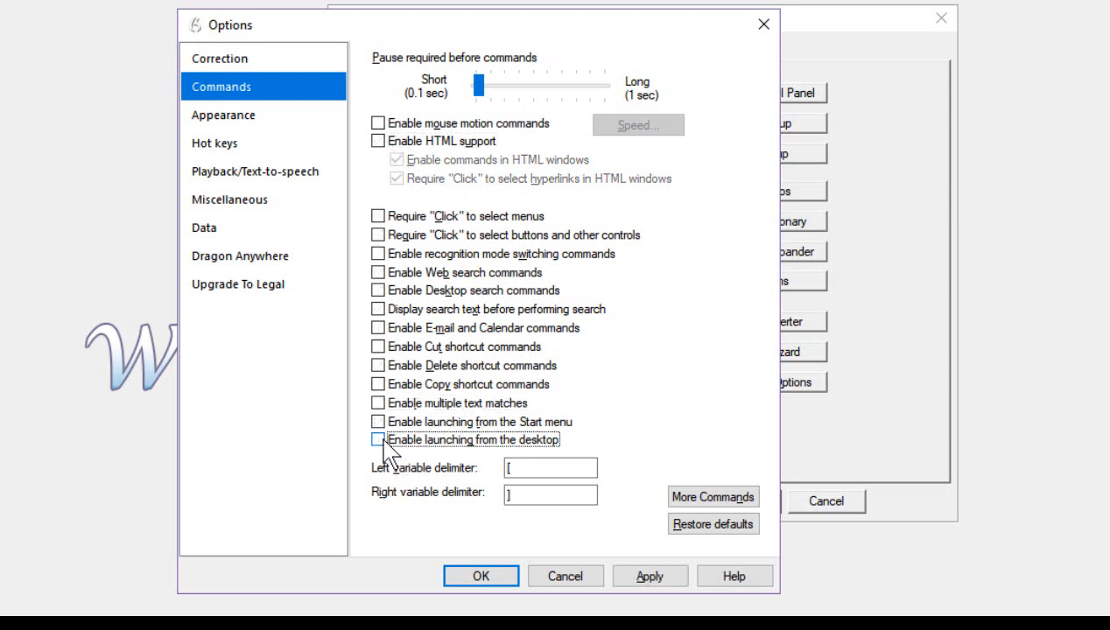
pyautogui.click(650, 577)
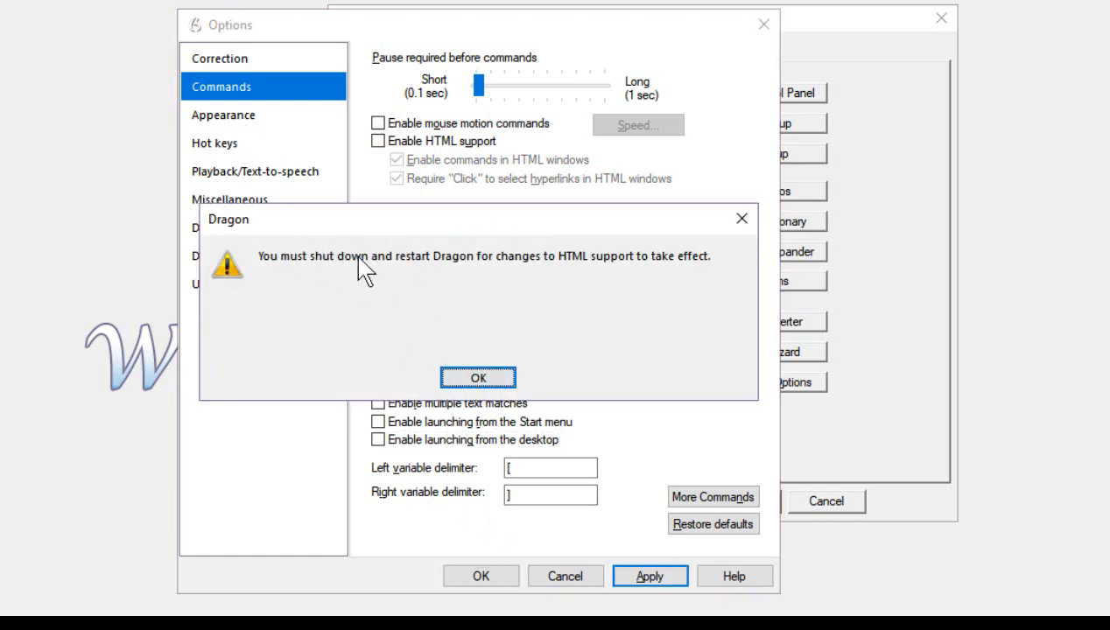
pyautogui.click(470, 382)
pyautogui.click(464, 385)
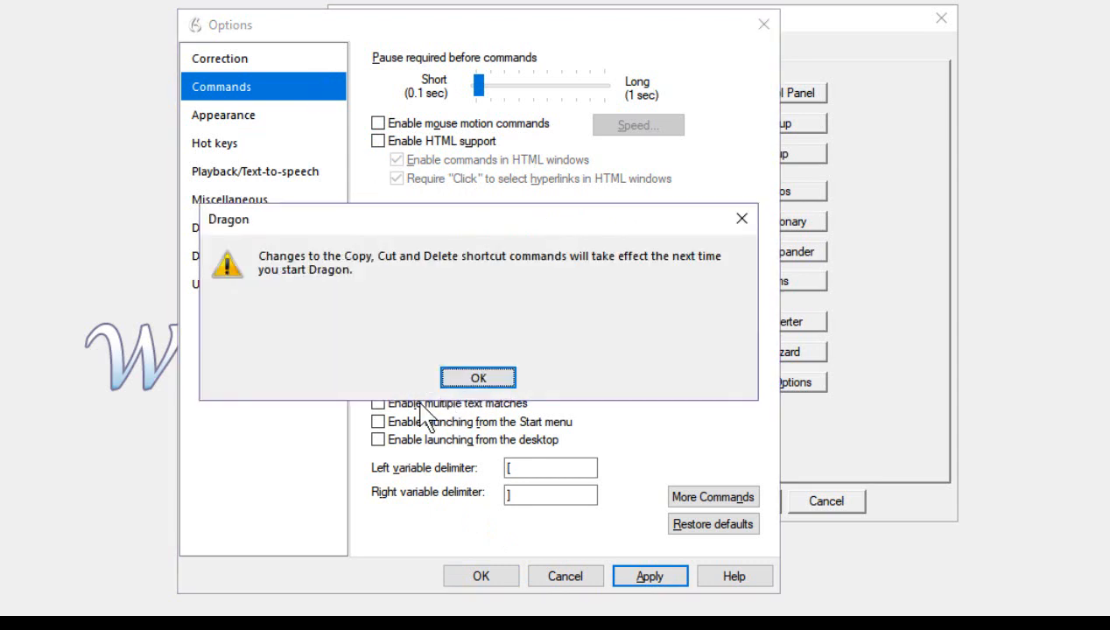
pyautogui.click(478, 379)
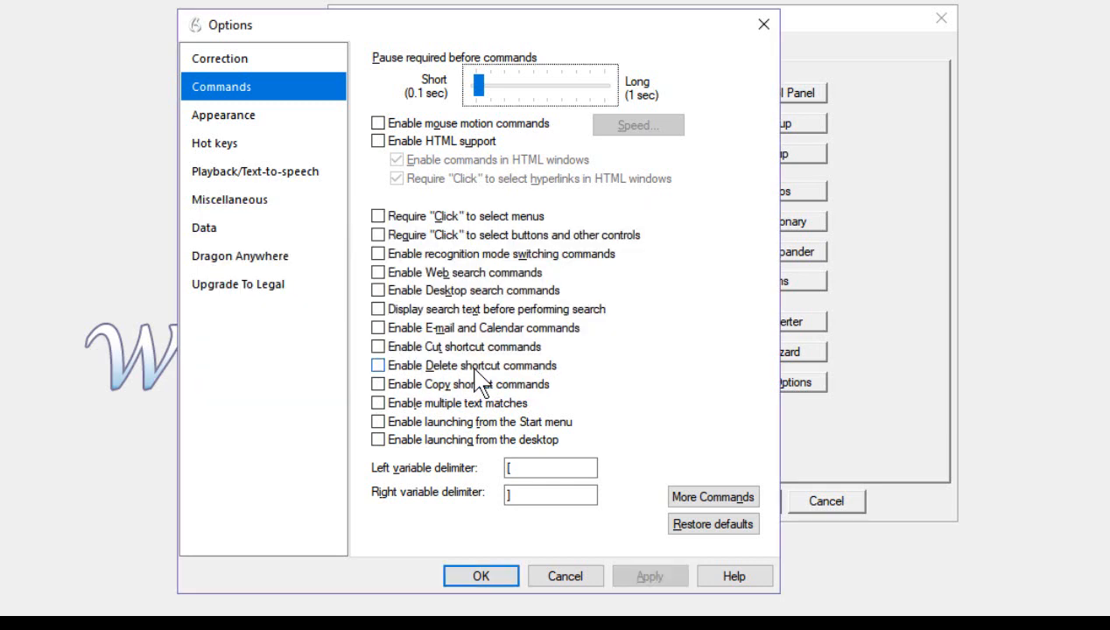
# Set the DragonBar mode to Tray Icon Only and clear the hot key assigned to Correction.
pyautogui.click(221, 121)
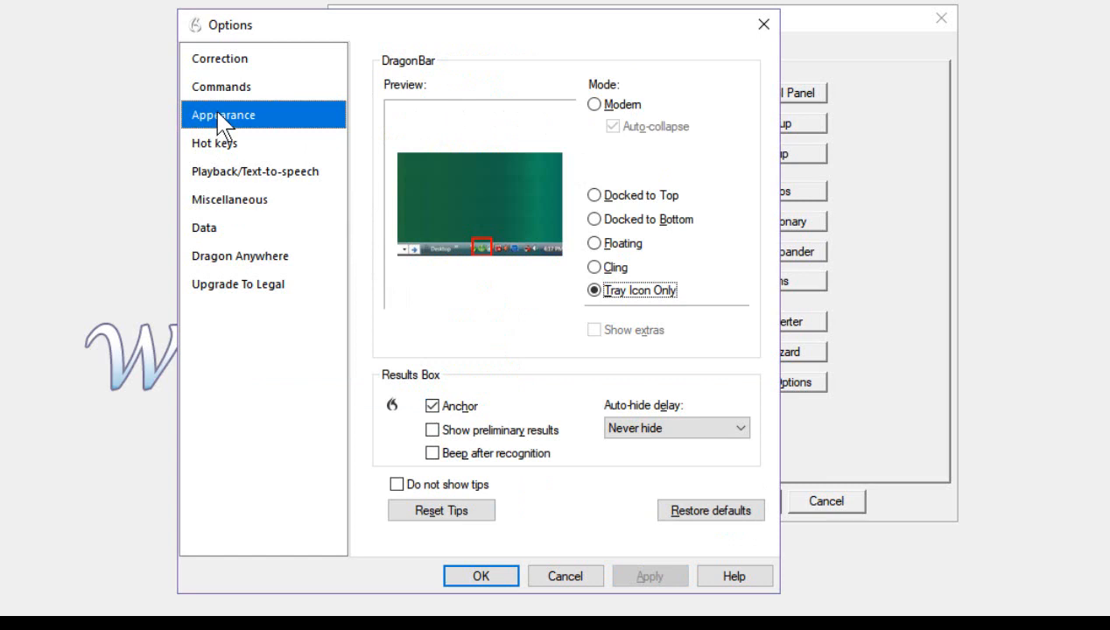
pyautogui.click(611, 292)
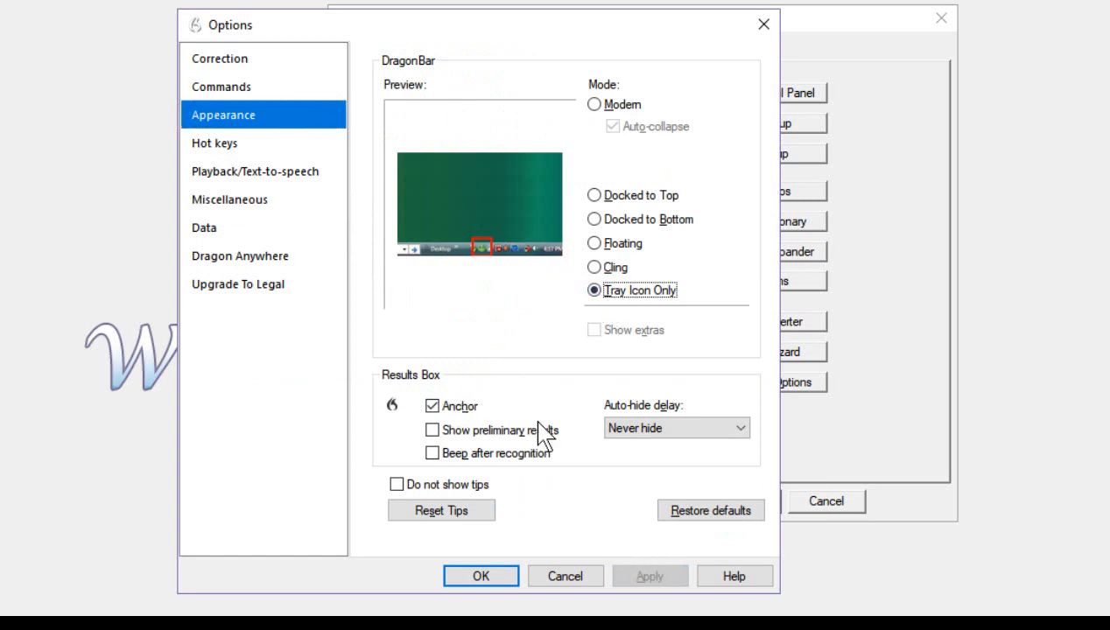
pyautogui.click(217, 154)
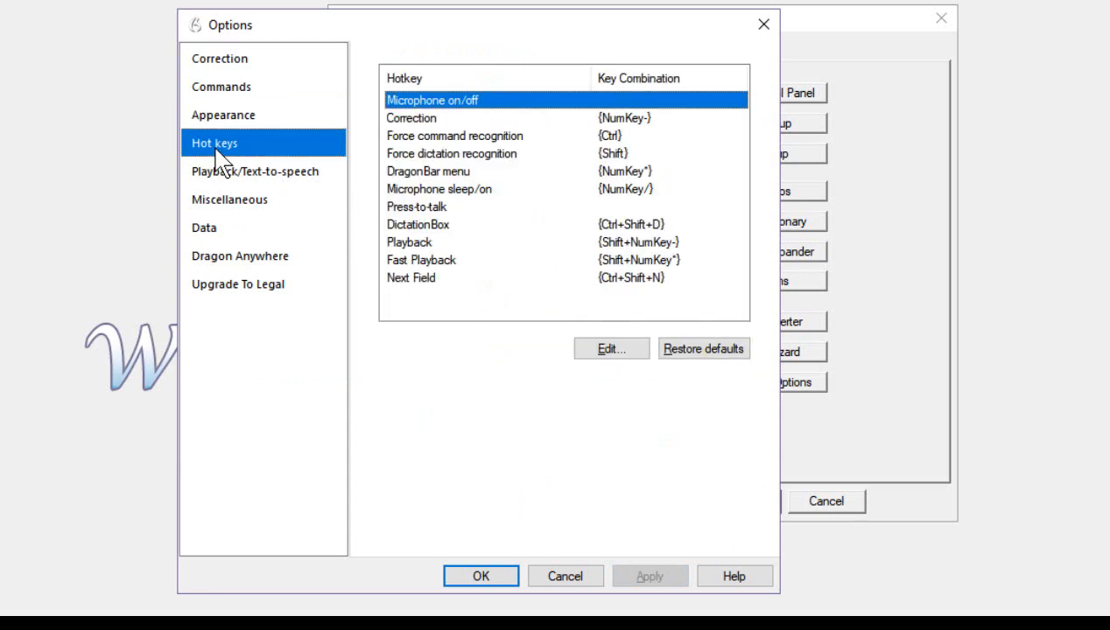
pyautogui.doubleClick(611, 123)
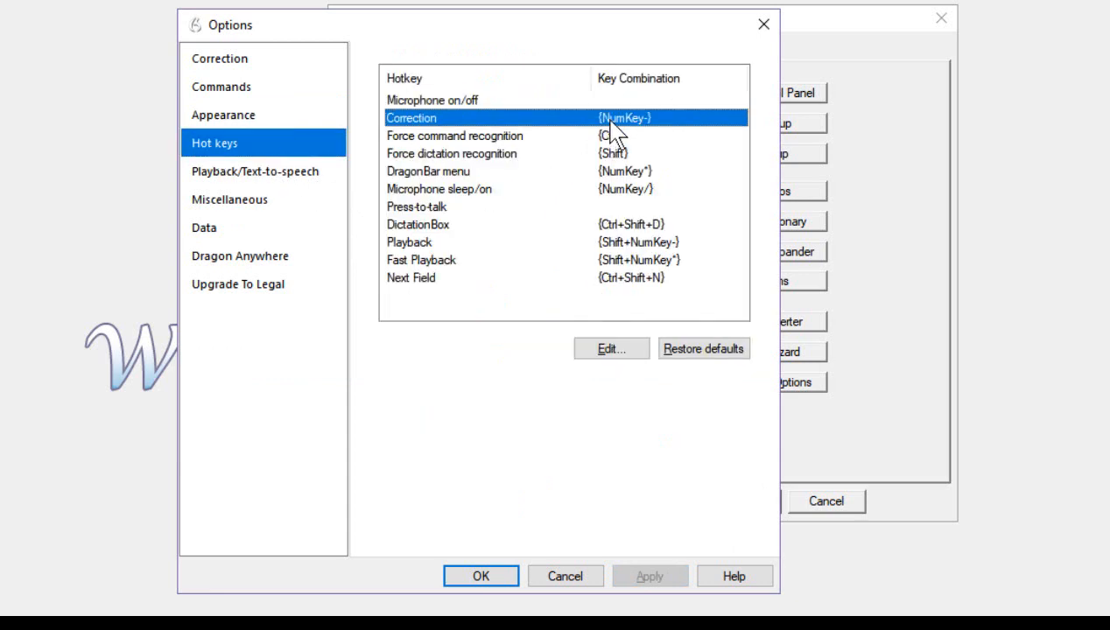
pyautogui.click(611, 349)
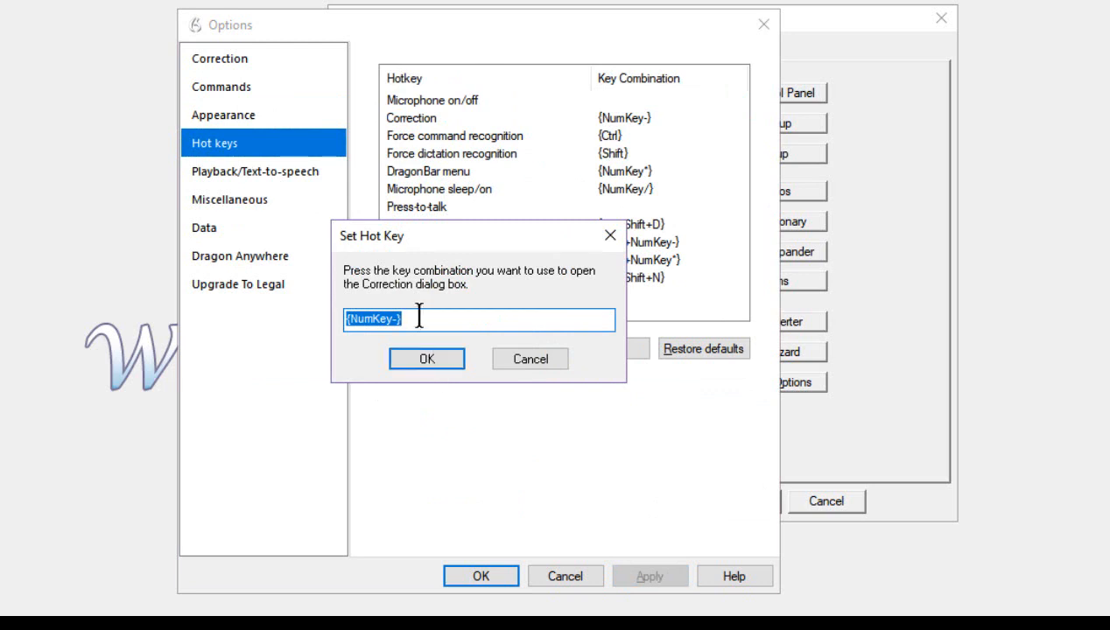
pyautogui.press('BackSpace')
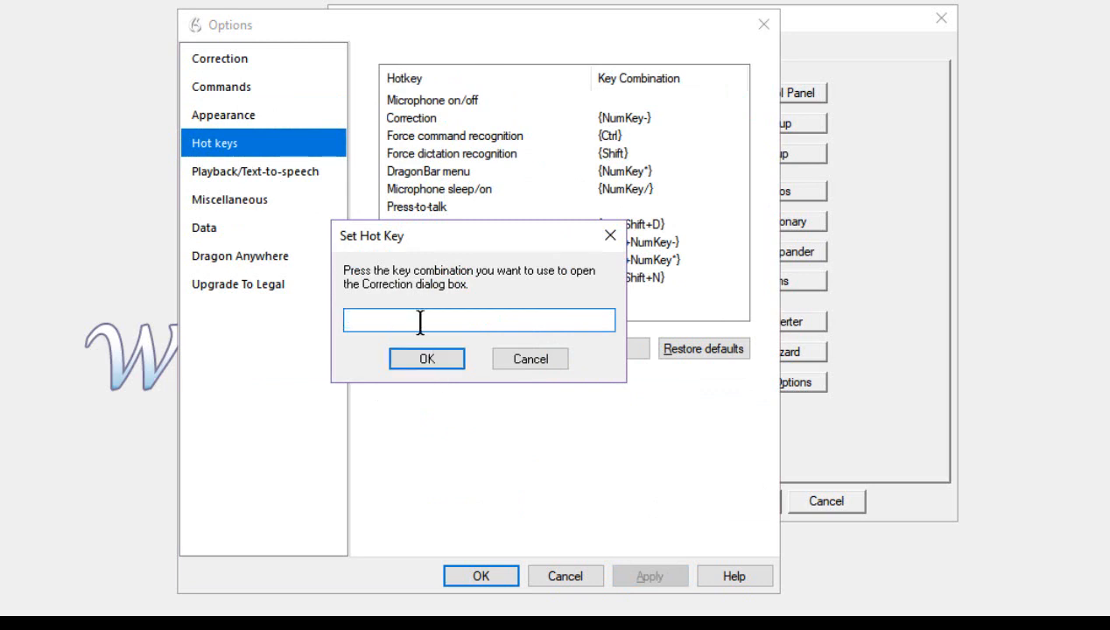
pyautogui.click(425, 358)
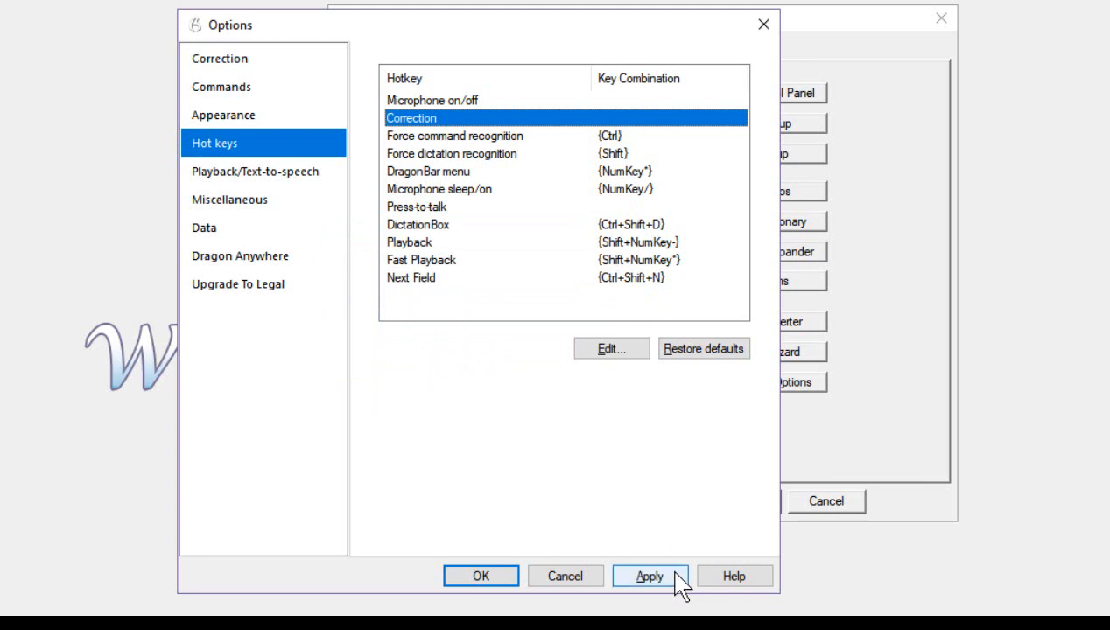
# Turn off storing corrections in archive, reserve 9999 MB of disk space for playback, and save the Dragon options.
pyautogui.click(251, 201)
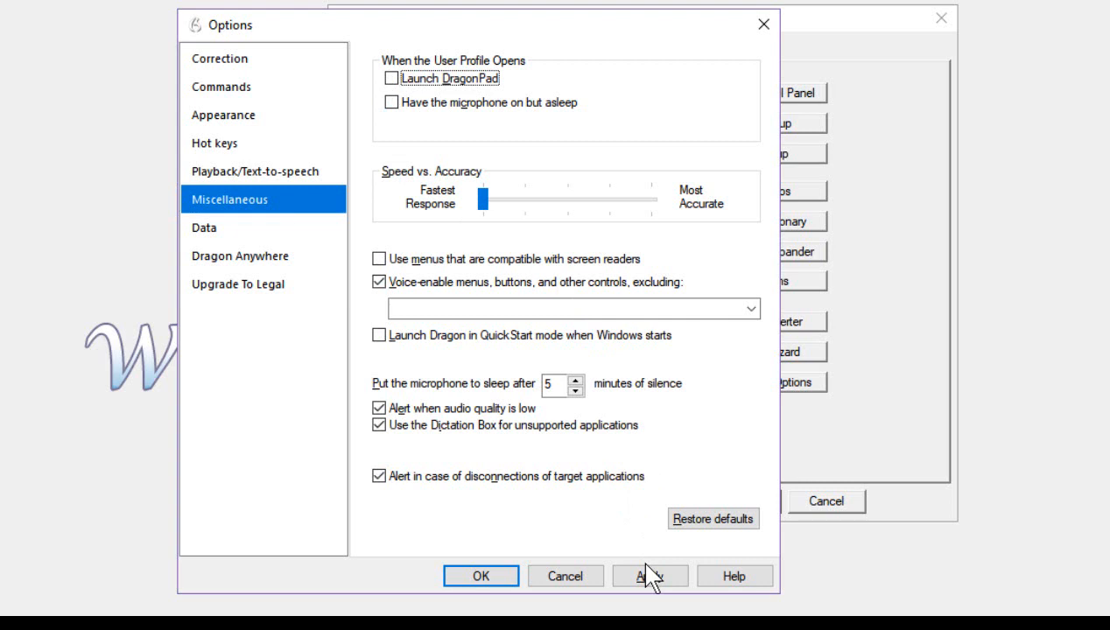
pyautogui.click(229, 233)
pyautogui.click(379, 71)
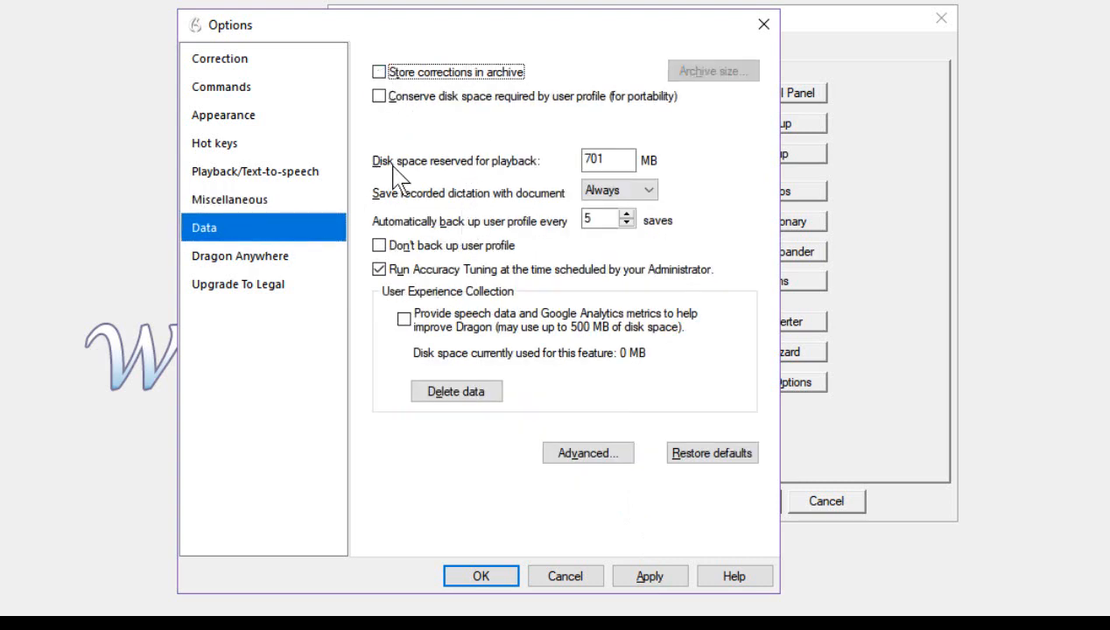
pyautogui.click(617, 162)
pyautogui.moveTo(617, 162); pyautogui.dragTo(471, 149)
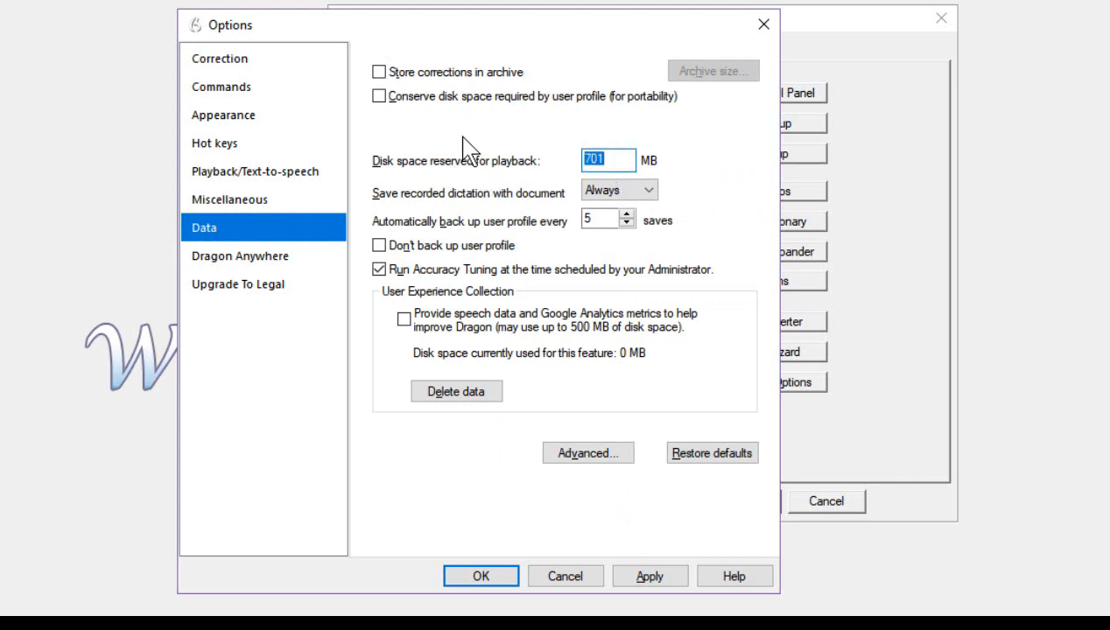
pyautogui.write('9999')
pyautogui.click(649, 577)
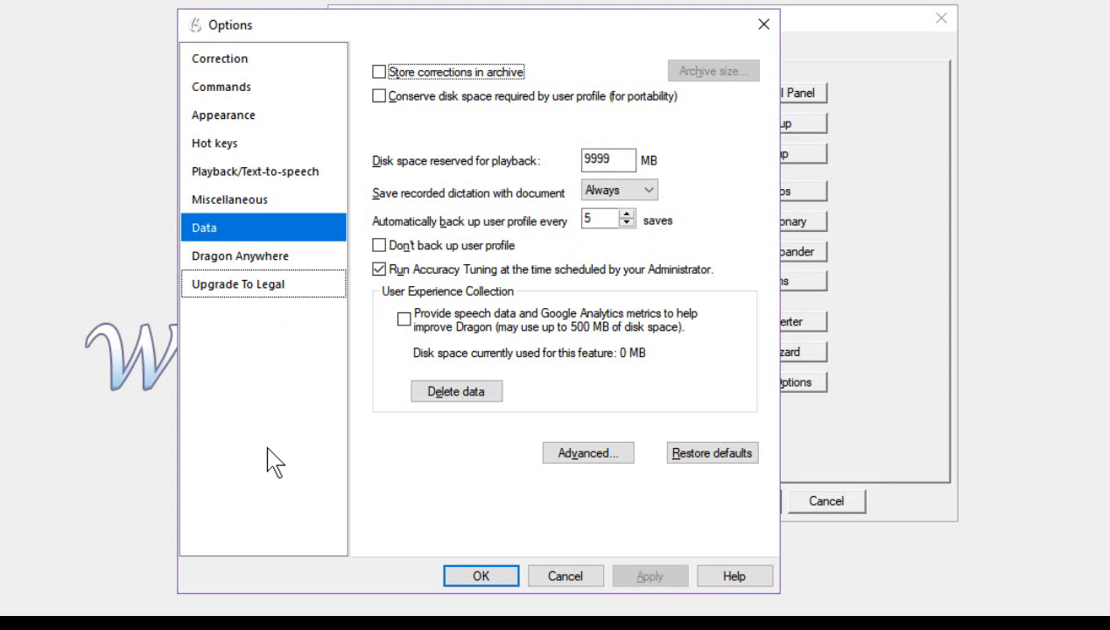
pyautogui.click(473, 577)
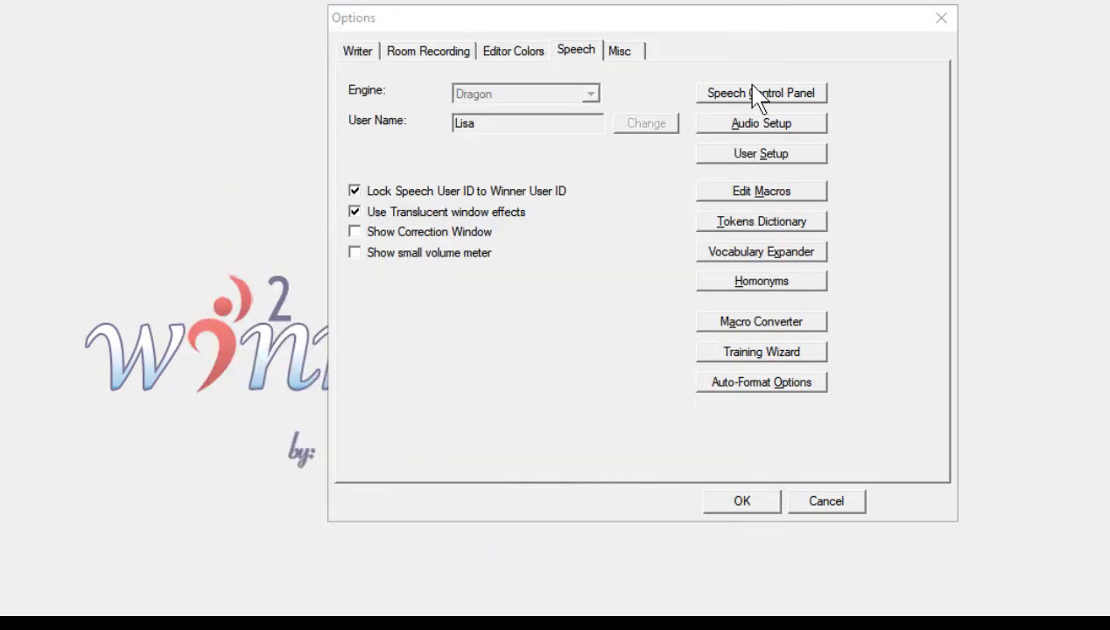
# Examine the audio setup, user profile setup and macro editing tools in the speech options, closing each one.
pyautogui.click(751, 130)
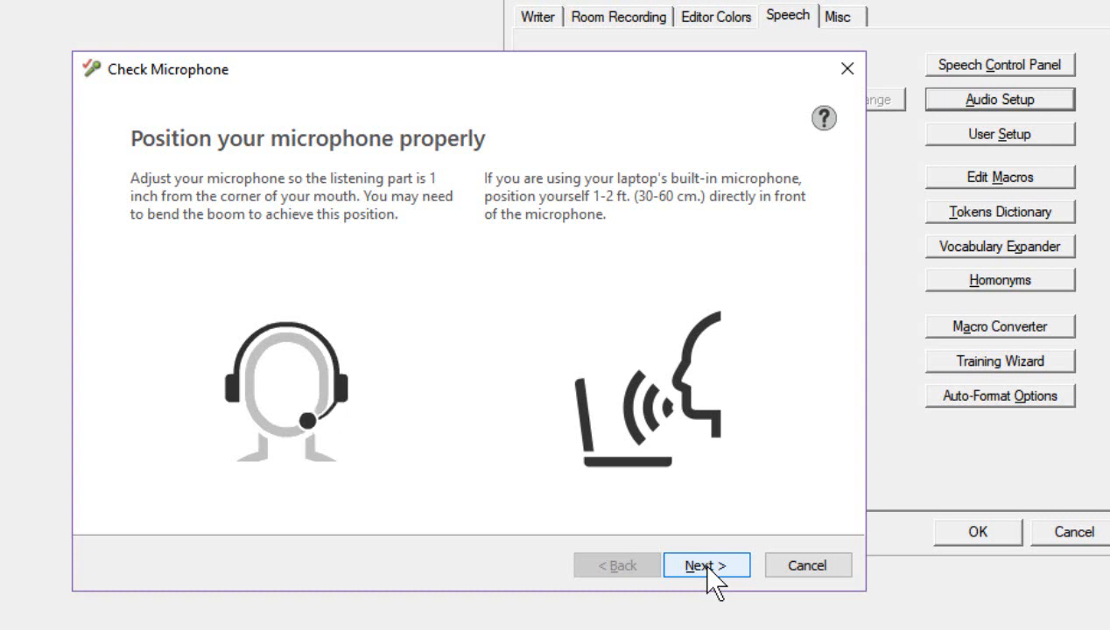
pyautogui.click(785, 555)
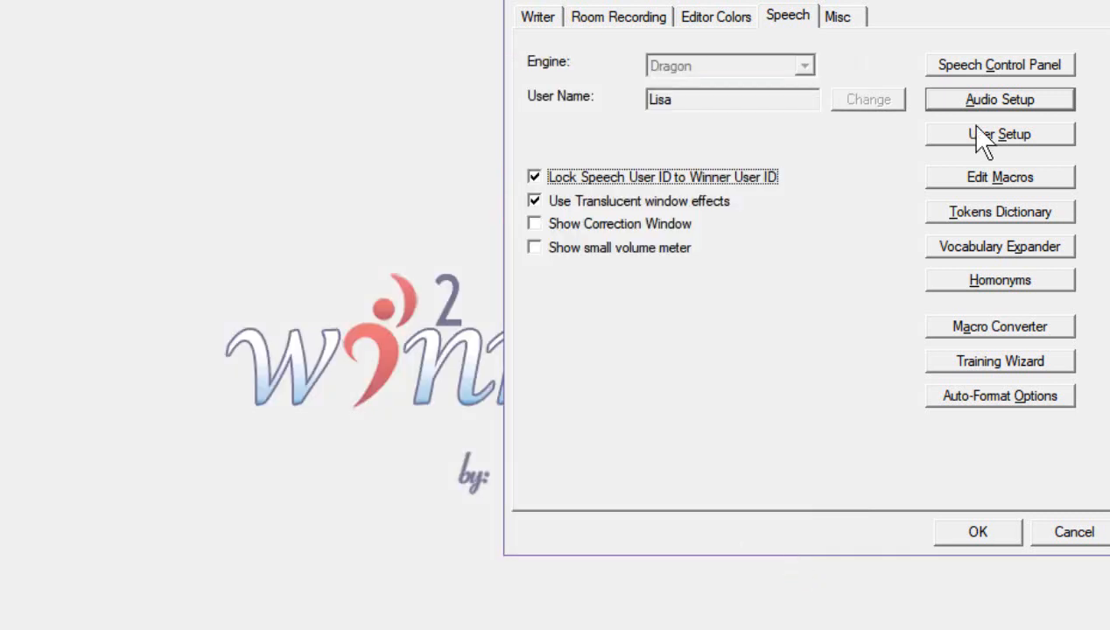
pyautogui.click(978, 133)
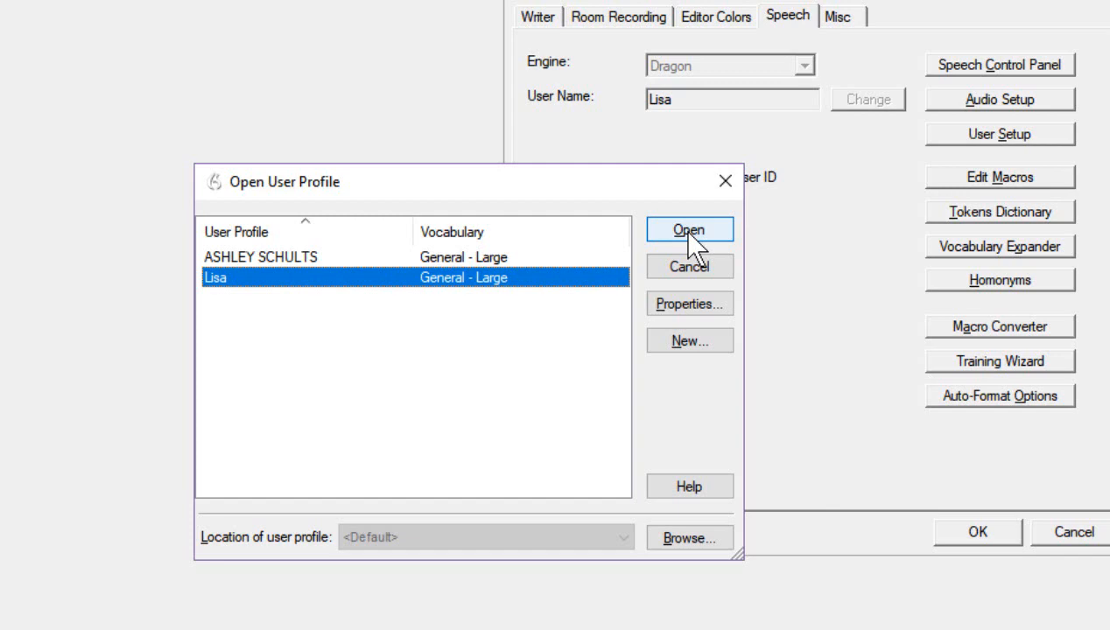
pyautogui.click(671, 345)
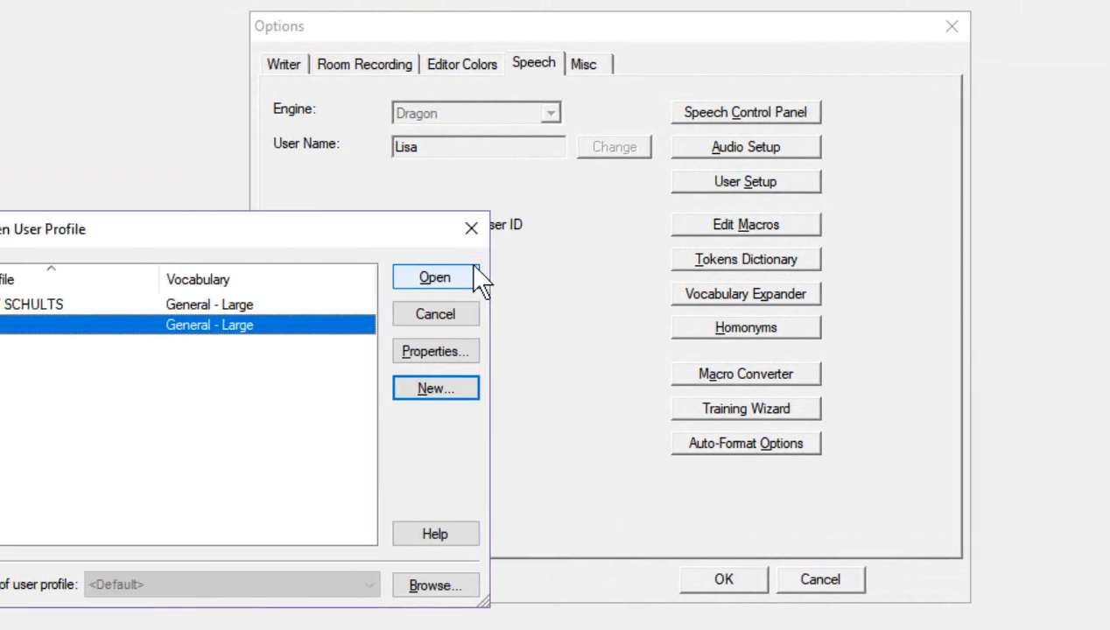
pyautogui.click(421, 239)
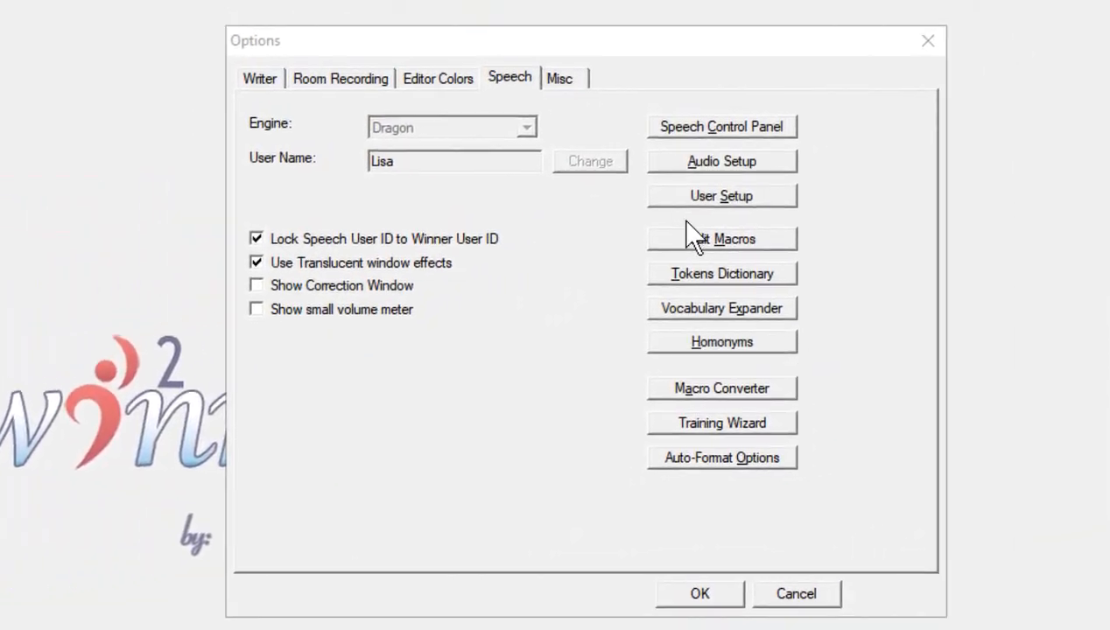
pyautogui.click(982, 187)
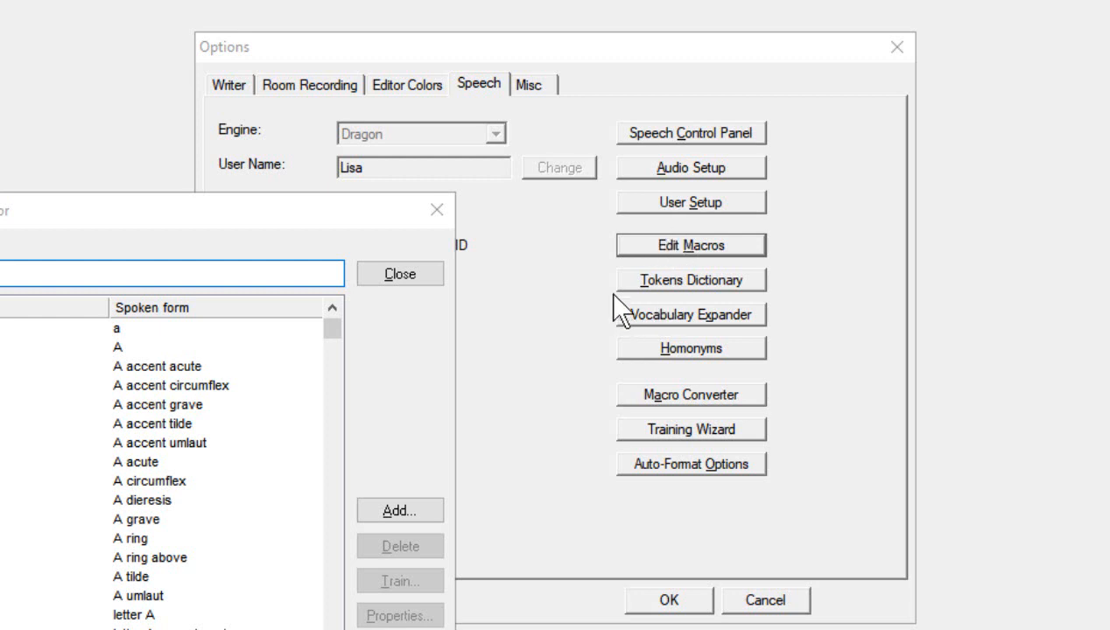
pyautogui.click(444, 224)
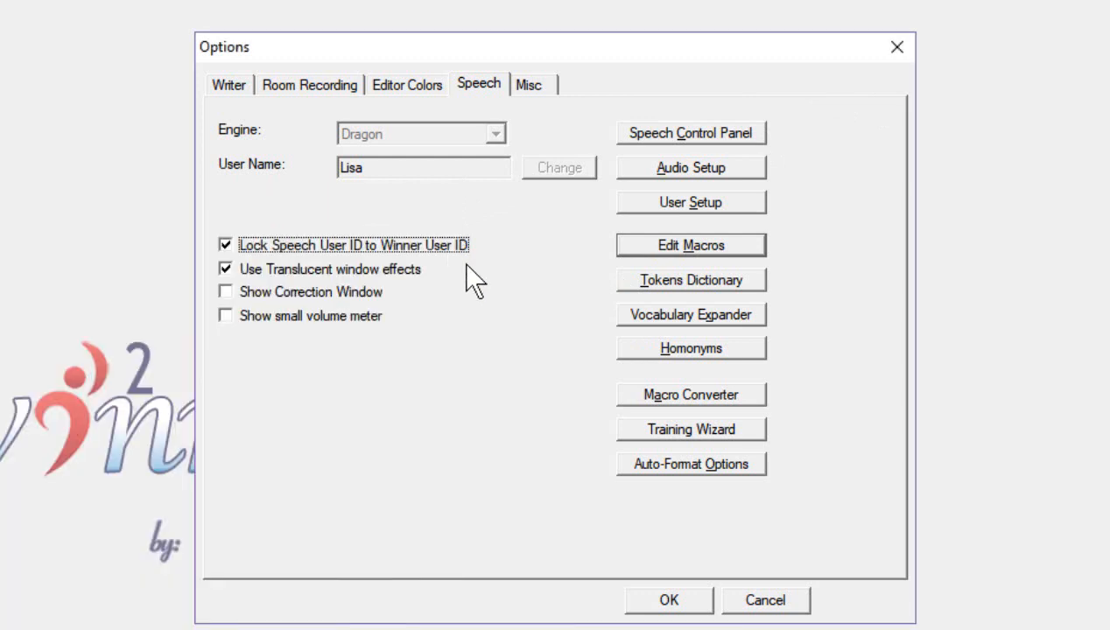
# Examine the tokens dictionary and the vocabulary expander's document-learning wizard, leaving both without making changes.
pyautogui.click(662, 285)
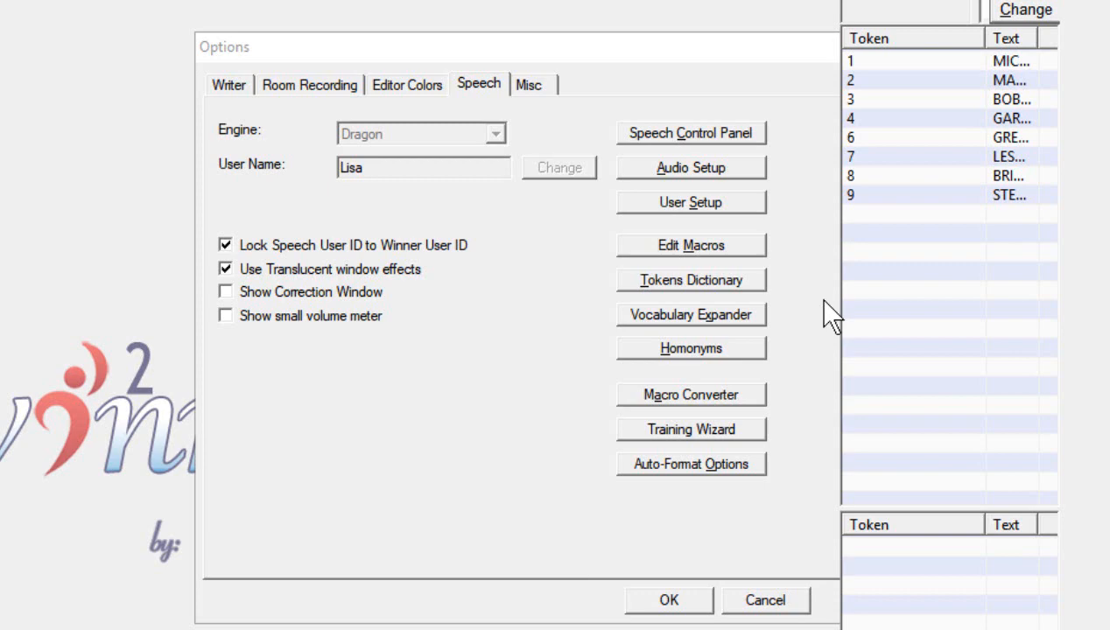
pyautogui.click(691, 315)
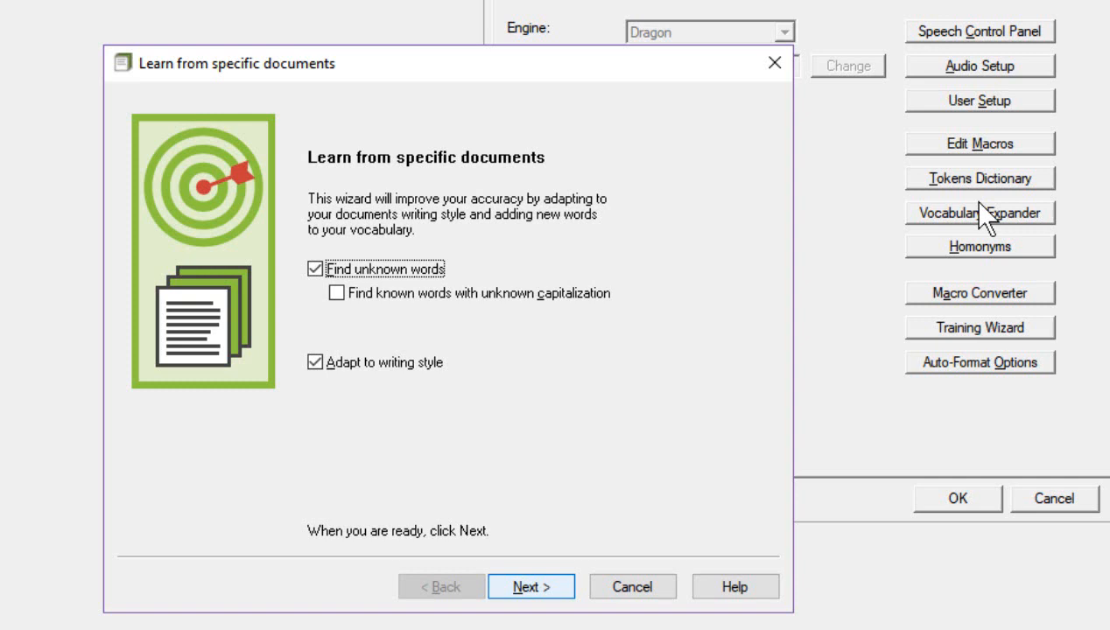
pyautogui.click(620, 586)
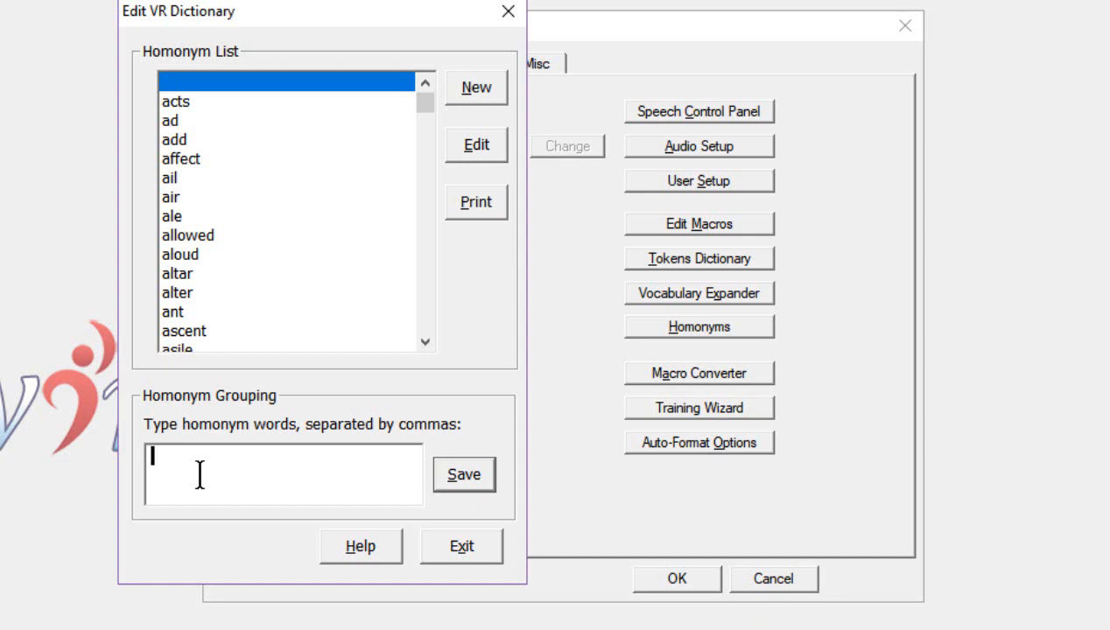
# Enter a homonym grouping with the word "your" in the VR dictionary and save it.
pyautogui.write('you,')
pyautogui.press('BackSpace')
pyautogui.write('your')
pyautogui.click(490, 478)
# Examine the macro converter's file selection and the auto-formatting options, cancelling each without changes.
pyautogui.click(664, 382)
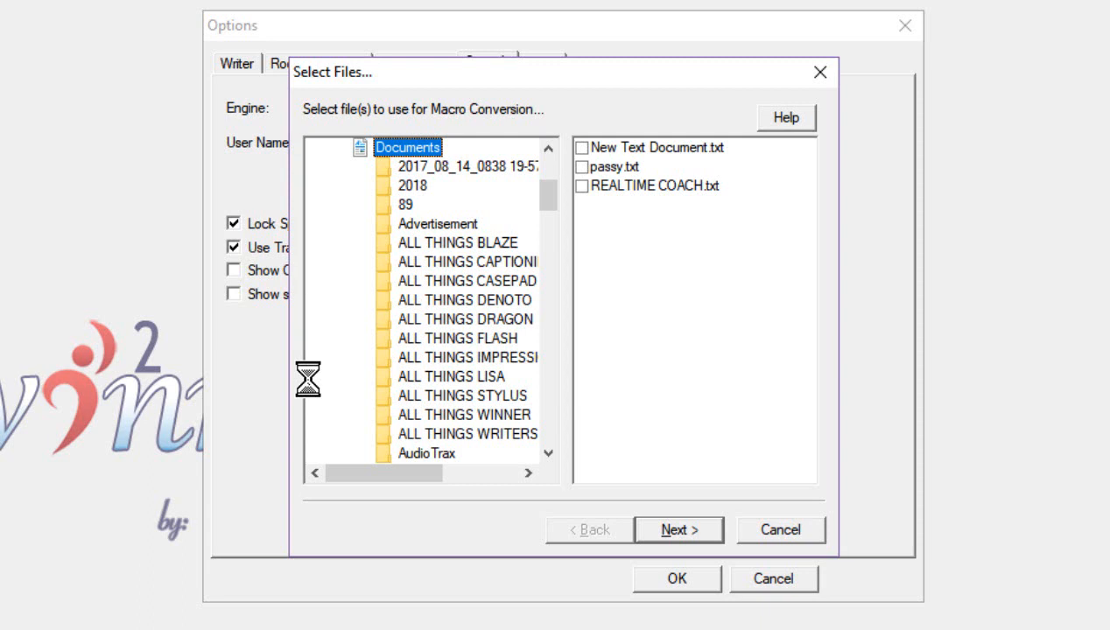
pyautogui.click(758, 530)
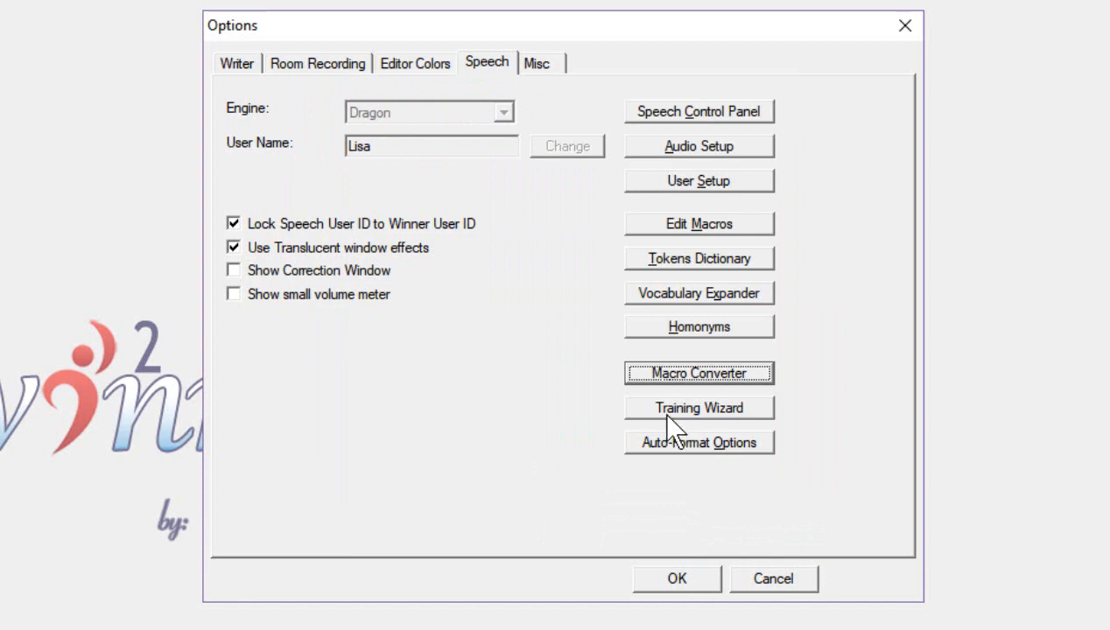
pyautogui.click(667, 451)
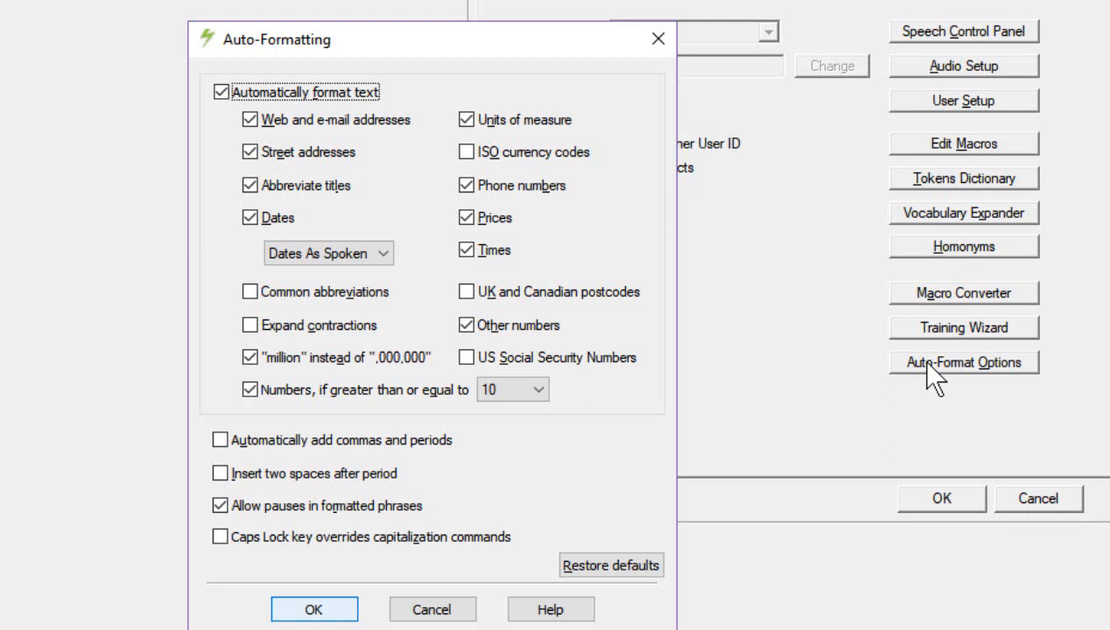
pyautogui.click(414, 613)
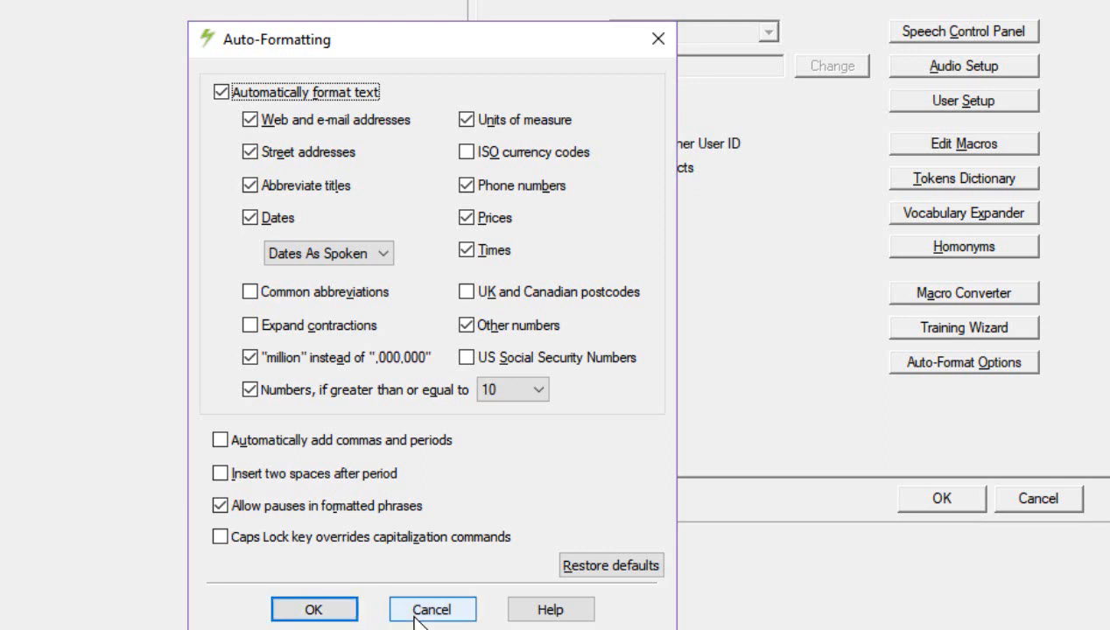